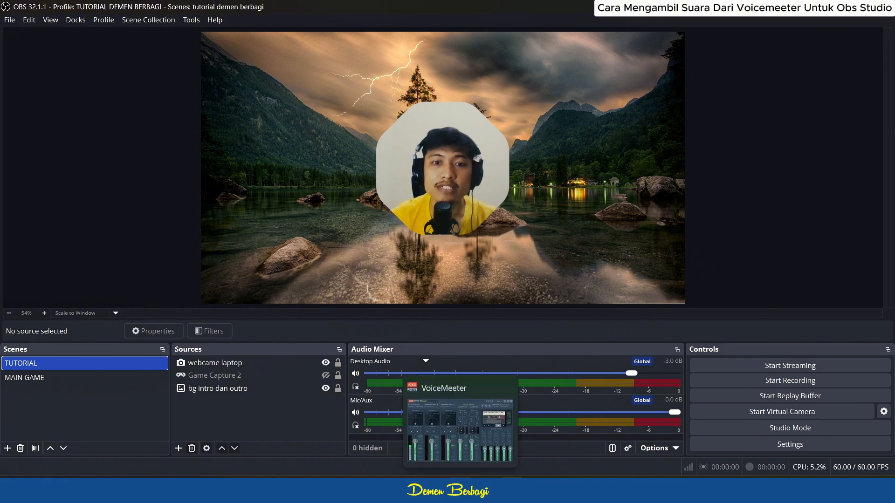
Step: Switch to VoiceMeeter and confirm NYK NEMESIS as the label of the first hardware input
left_click(460, 494)
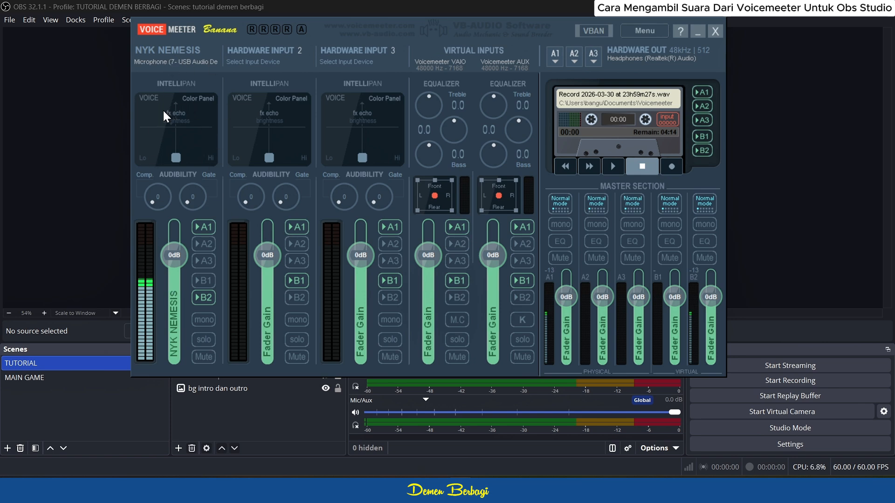
right_click(179, 49)
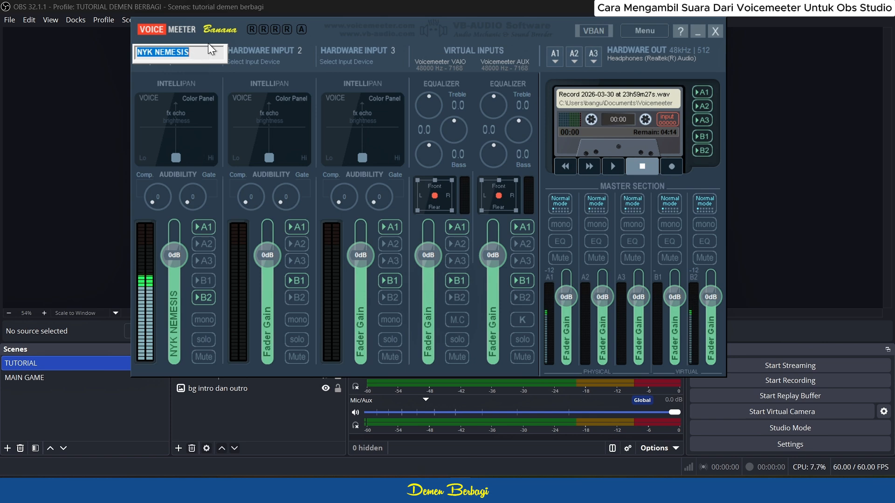
key("Return")
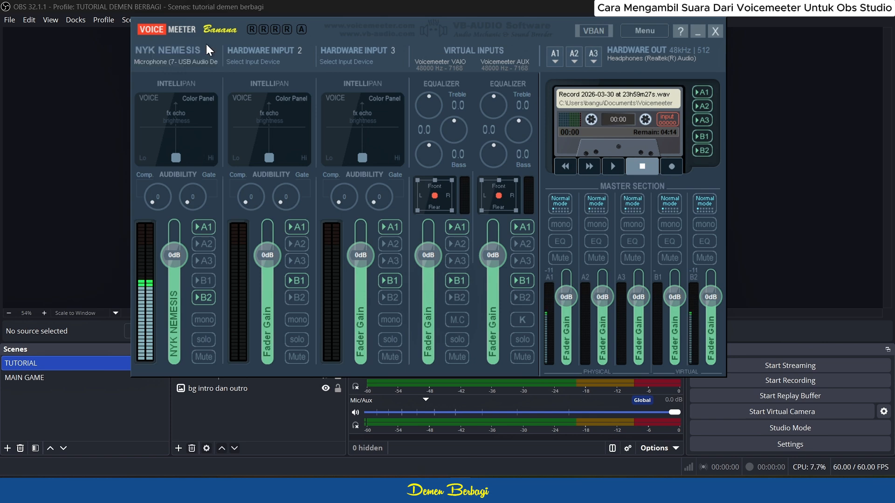
Step: Try the MME USB microphone on the first hardware input, and set its device back to WDM: Microphone (7- USB Audio Device)
left_click(162, 63)
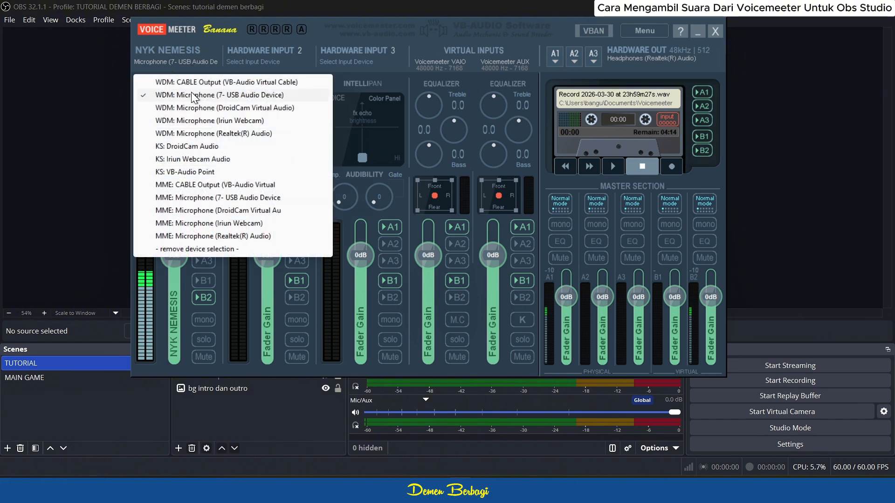
left_click(198, 198)
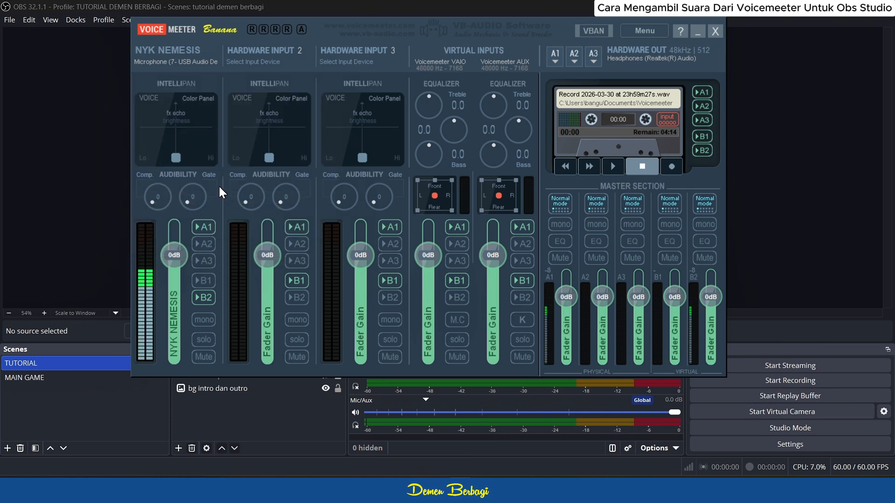
left_click(163, 62)
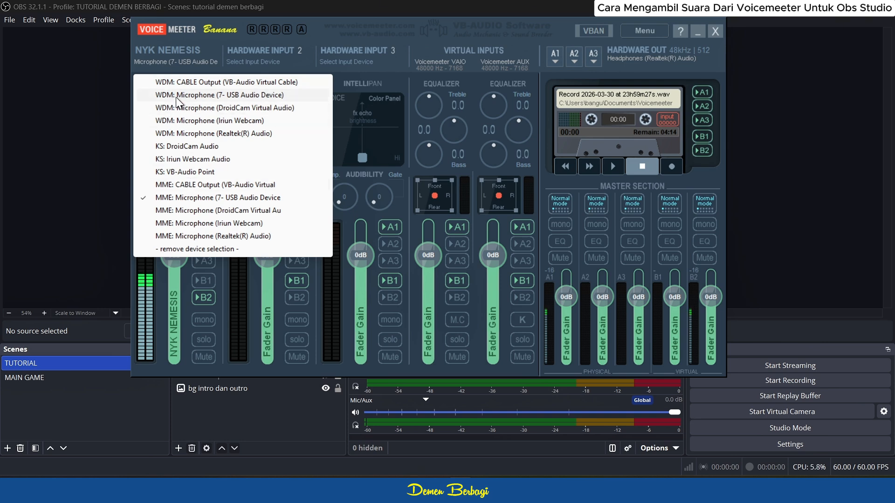
left_click(176, 97)
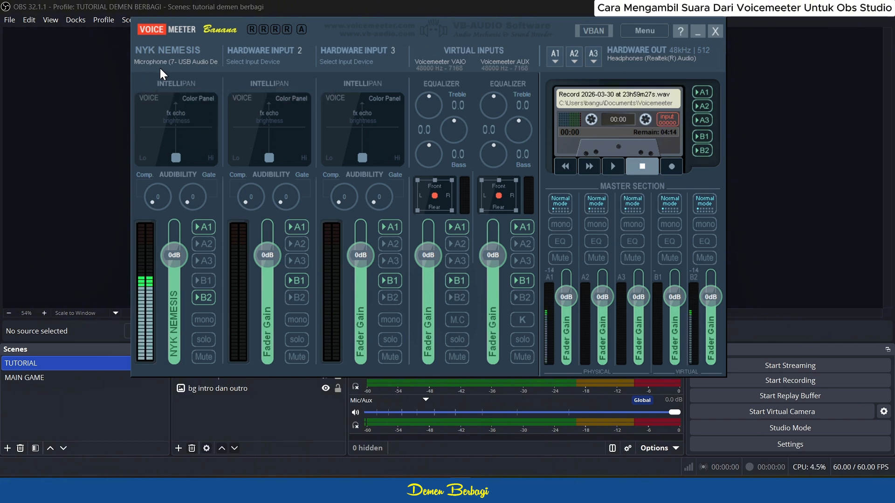
left_click(173, 64)
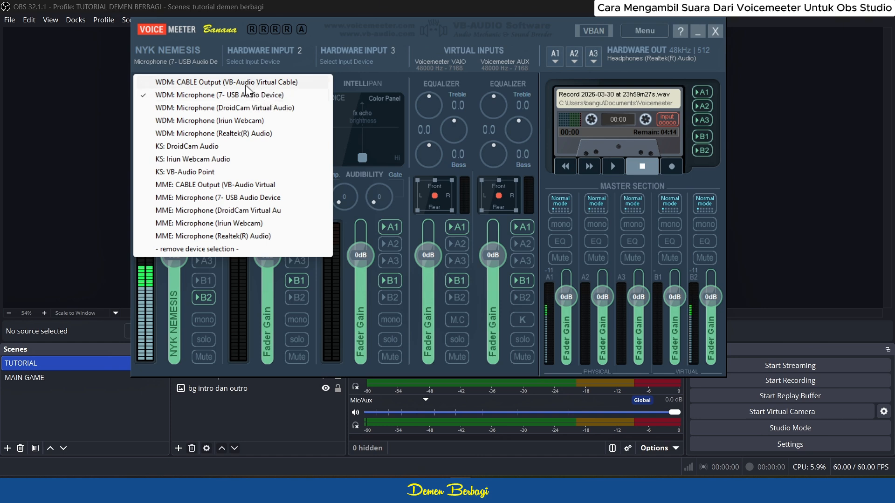
left_click(227, 98)
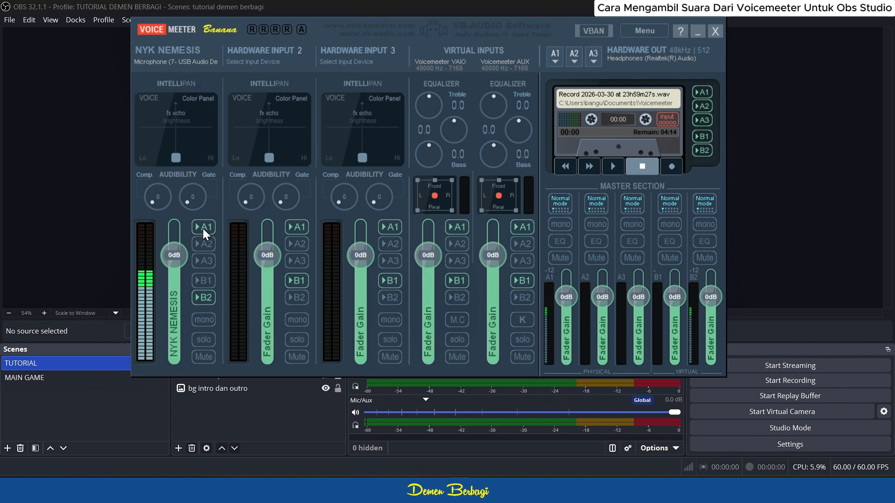
Step: Examine the devices offered for hardware output A1, keeping the current selection
left_click(554, 57)
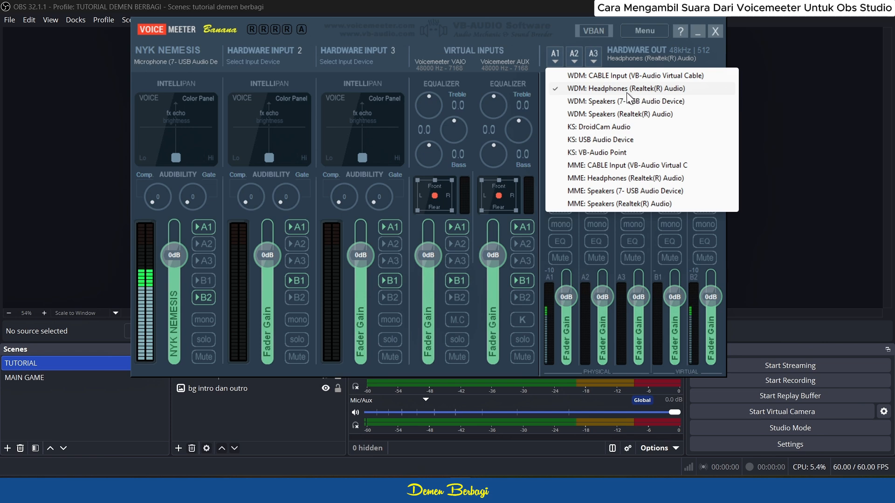
left_click(547, 28)
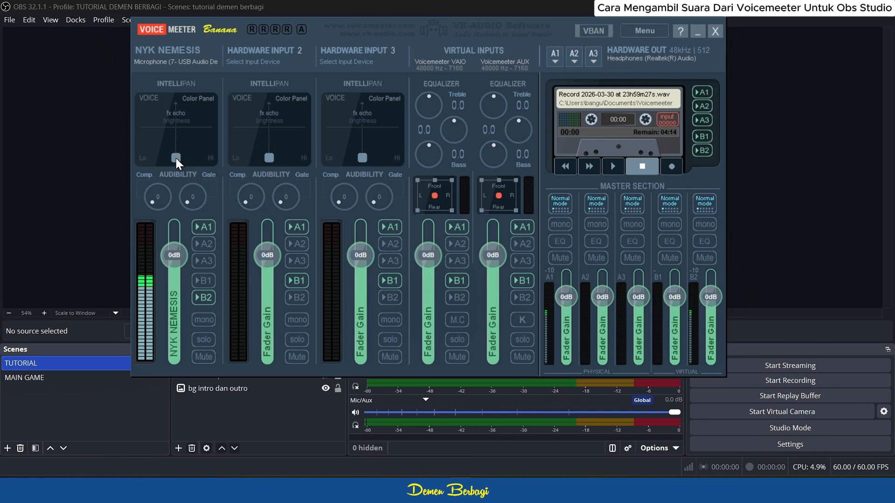
Step: Shift the NYK NEMESIS strip's IntelliPan voice point up toward Lo and raise its Gate to 0.8
left_click_drag(179, 156, 167, 141)
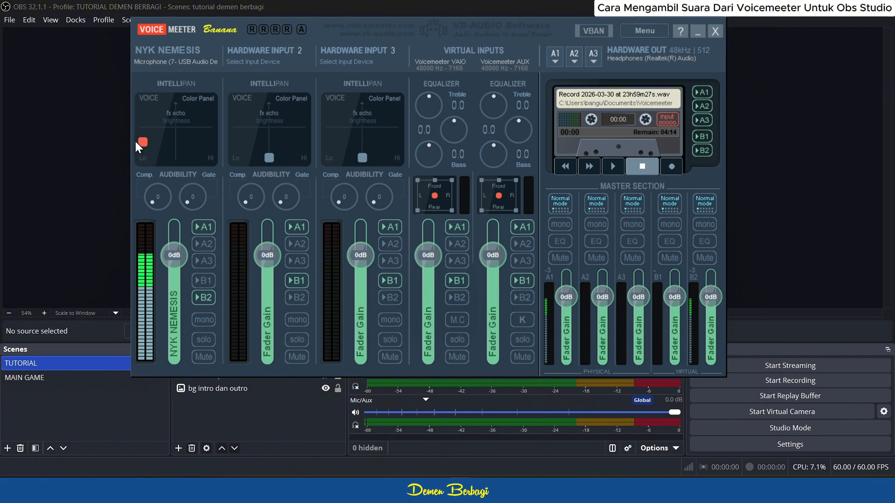
mouse_move(158, 144)
left_mouse_down()
mouse_move(157, 152)
mouse_move(149, 136)
mouse_move(153, 146)
left_mouse_up()
left_click_drag(153, 145, 151, 146)
left_click_drag(186, 203, 184, 199)
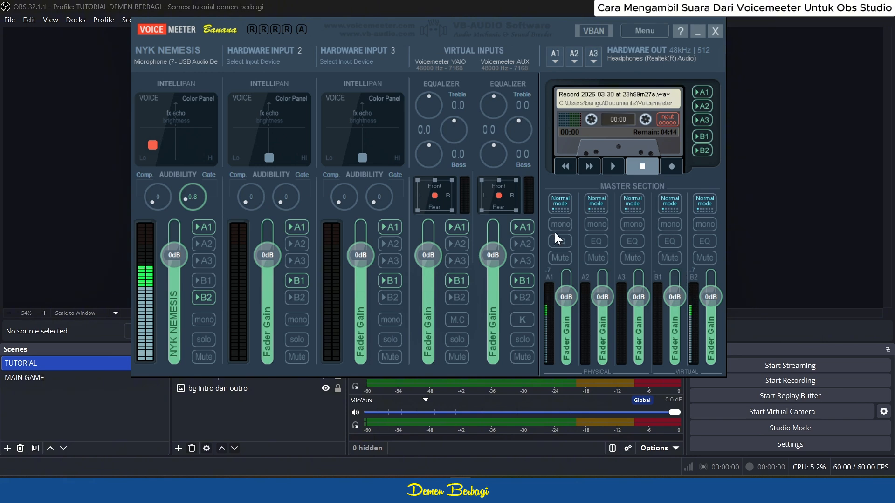
left_click(208, 297)
left_click_drag(350, 30, 348, 20)
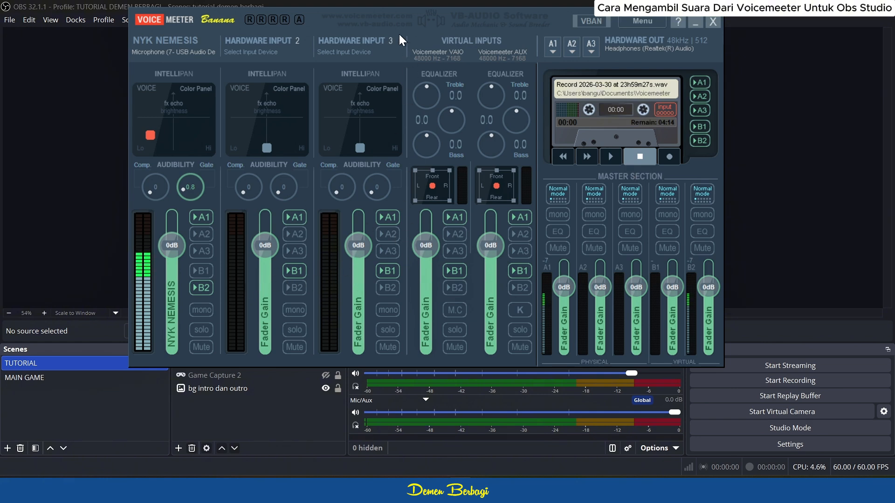
left_click_drag(388, 15, 400, 18)
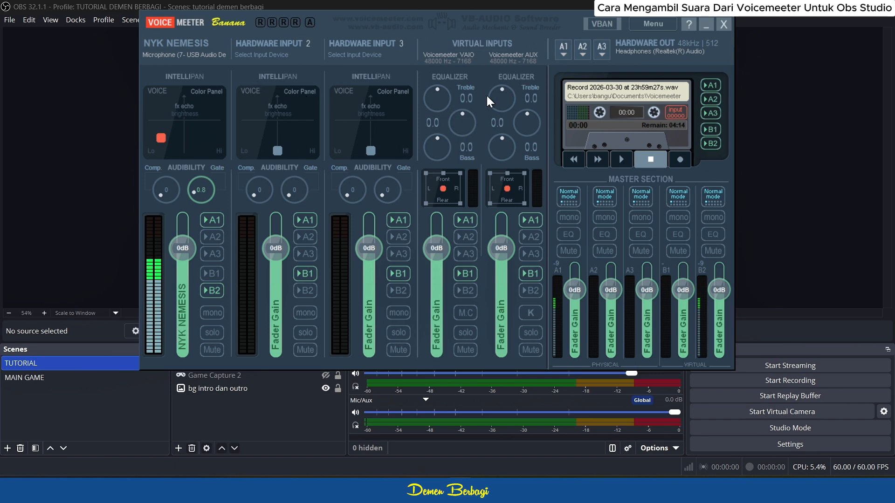
Step: Switch to OBS and select VoiceMeeter Output (VB-Audio VoiceMeeter VAIO) as the Mic/Auxiliary Audio device in the audio settings
left_click(93, 174)
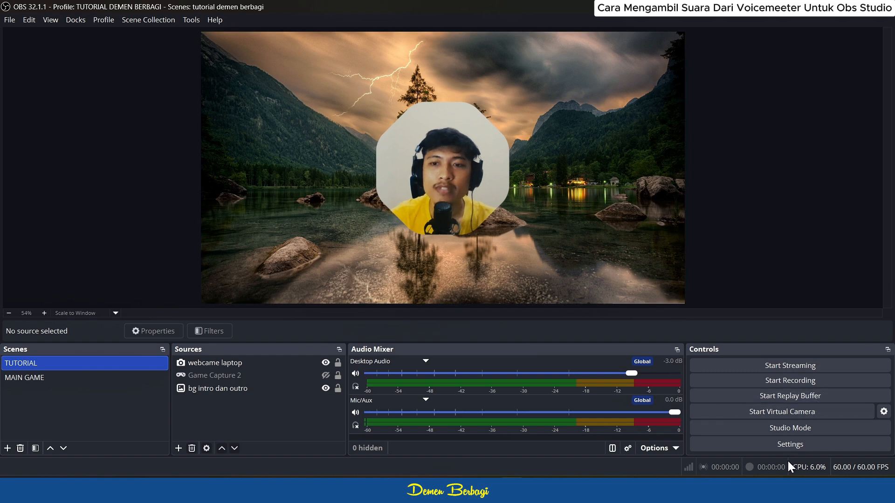
left_click(800, 447)
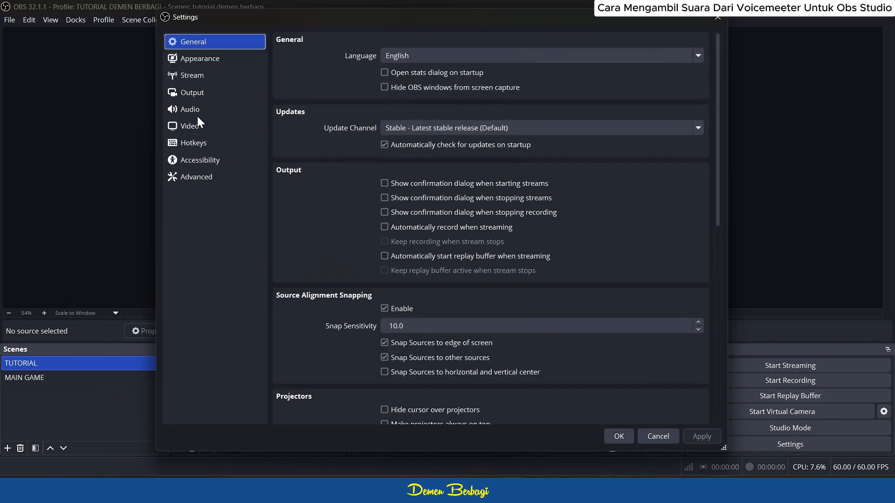
left_click(198, 111)
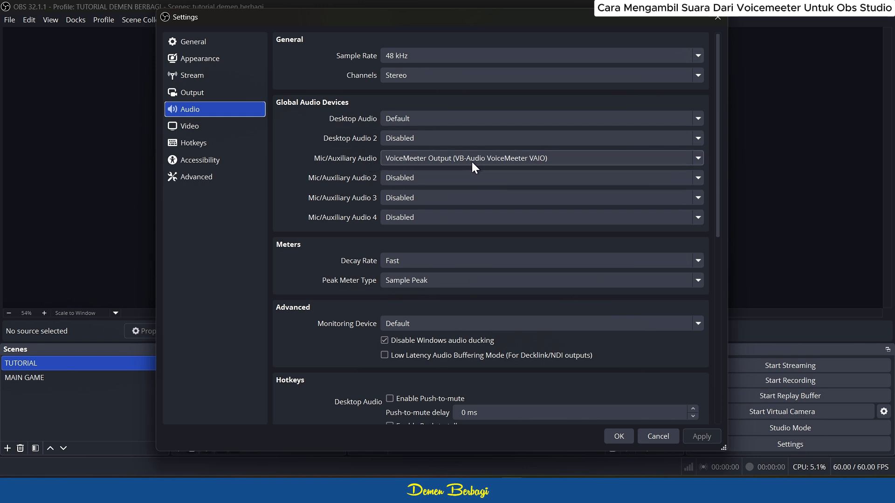
left_click(513, 157)
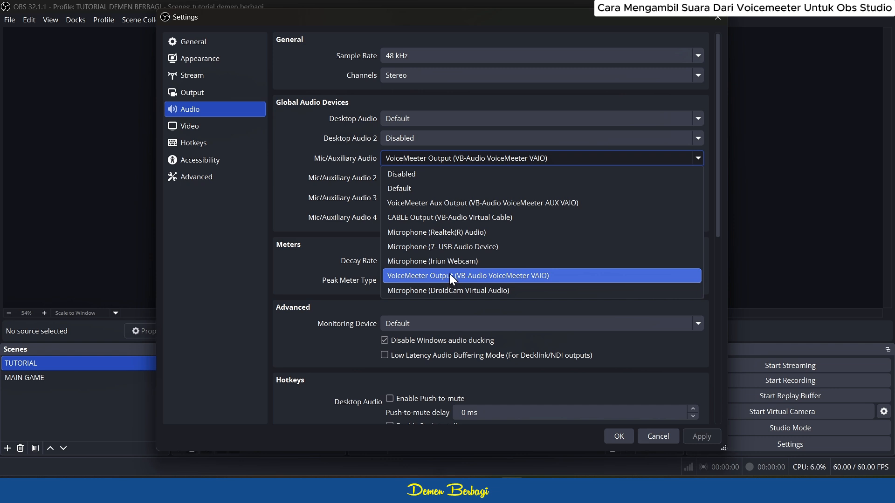
left_click(484, 274)
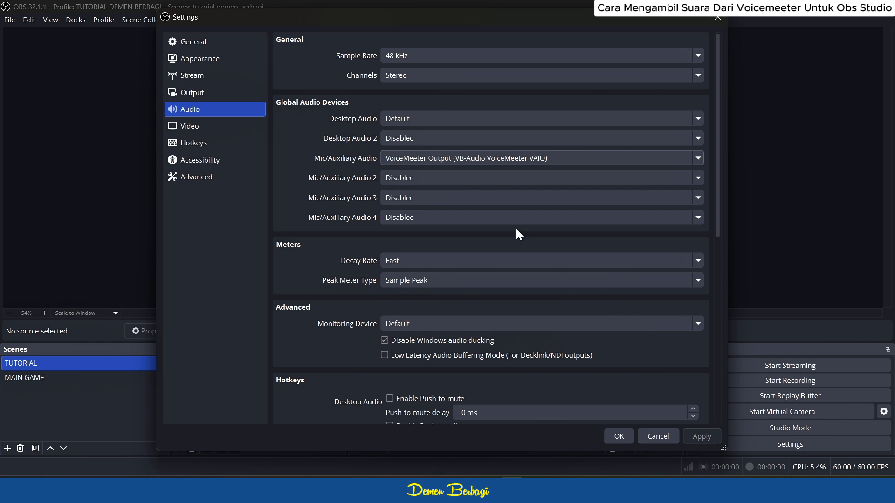
Step: Try Default and Disabled as the Mic/Auxiliary Audio device
left_click(433, 159)
left_click(439, 187)
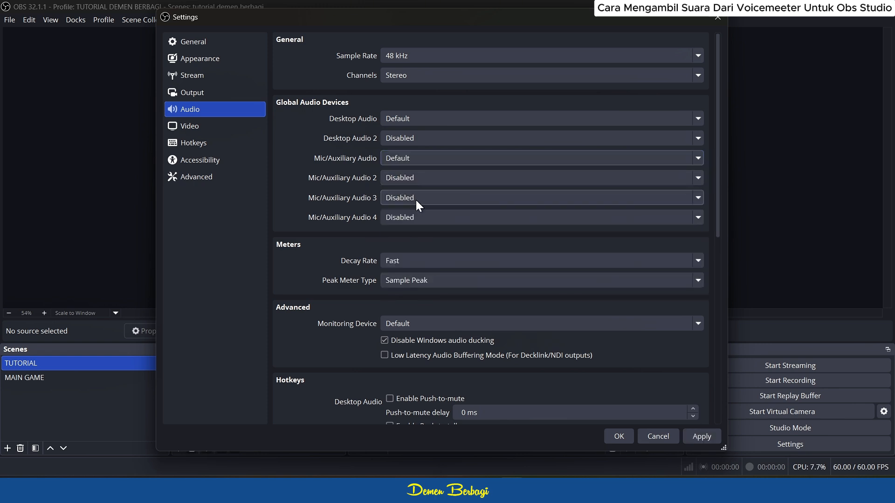
left_click(414, 139)
left_click(410, 161)
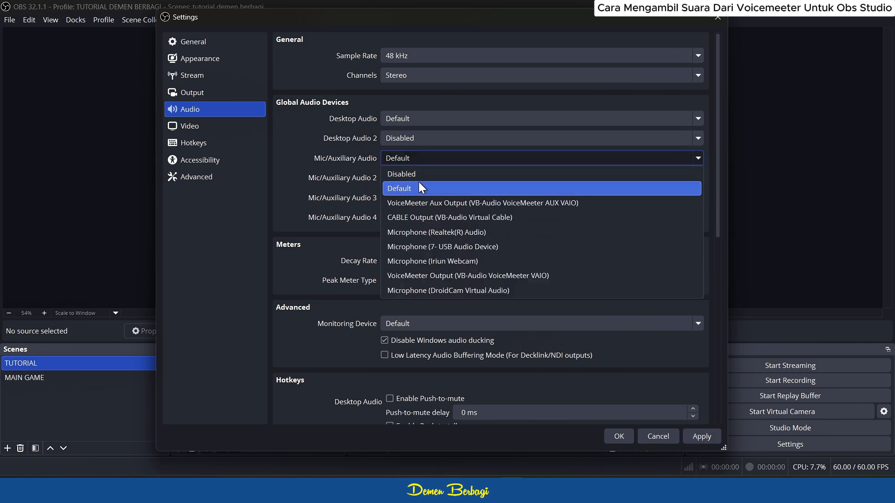
left_click(419, 174)
left_click(422, 158)
left_click(428, 158)
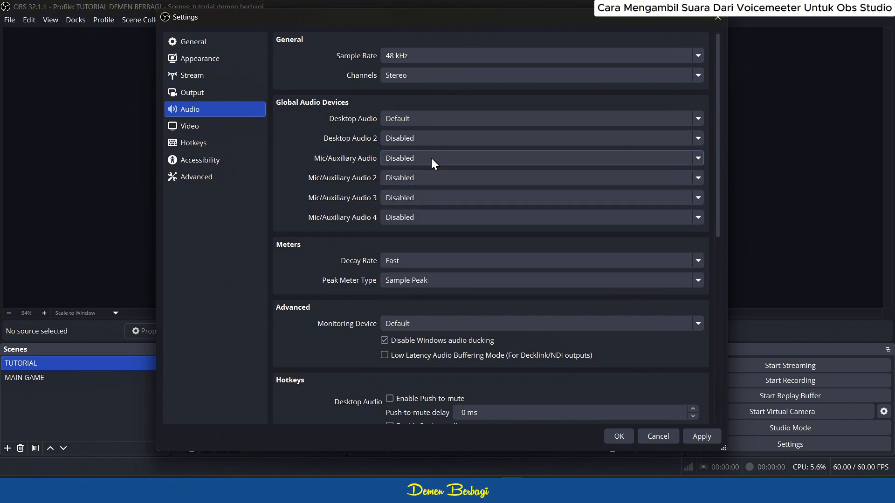
Step: Set Mic/Auxiliary Audio to VoiceMeeter Output (VB-Audio VoiceMeeter VAIO), apply the change and close the settings
left_click(431, 158)
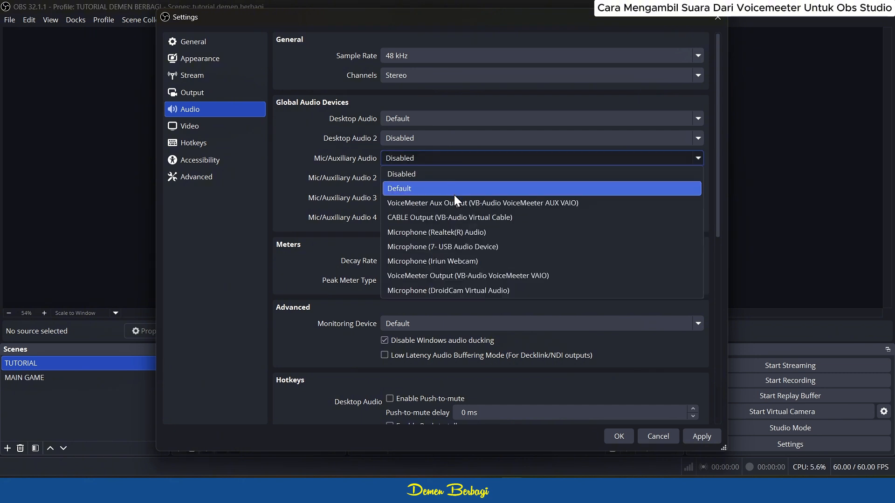
left_click(463, 275)
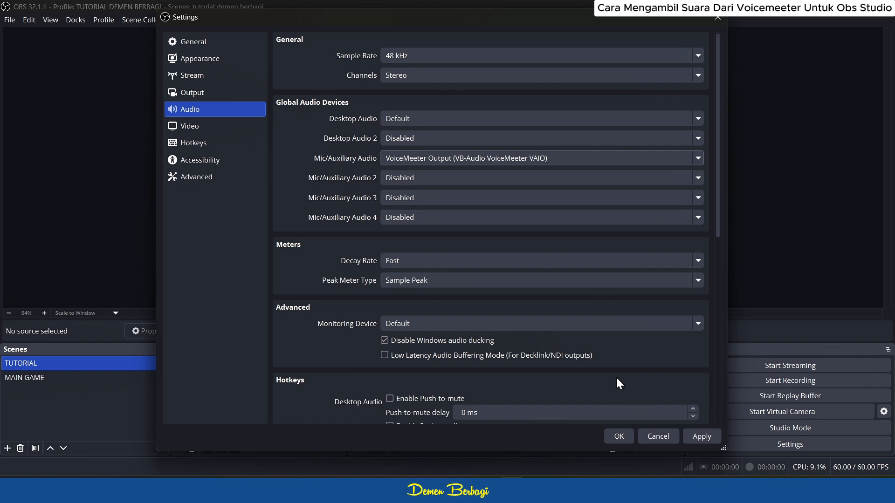
left_click(700, 441)
left_click(620, 436)
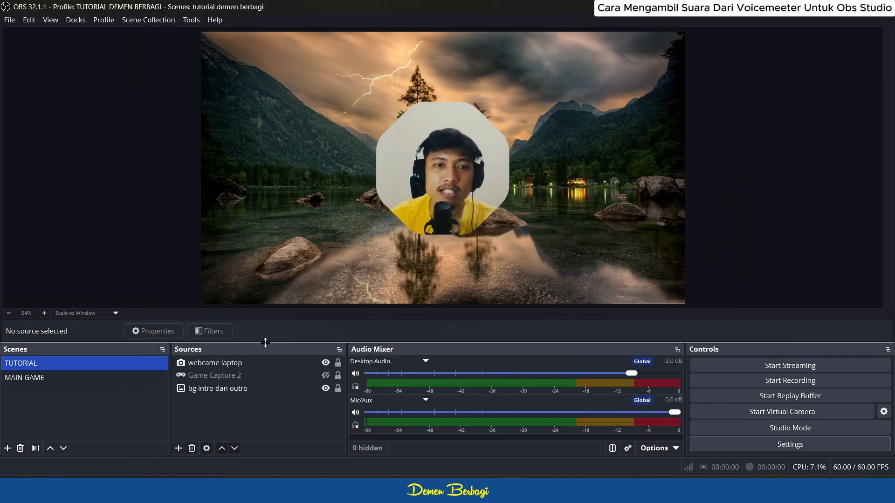
Step: Enlarge the docks below the preview and examine the options of the Mic/Aux source in the Audio Mixer
left_click_drag(267, 342, 257, 280)
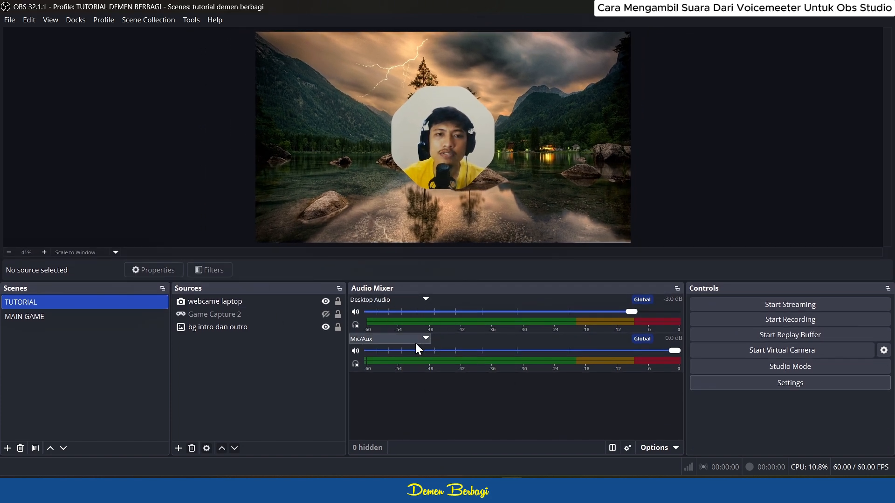
left_click(374, 342)
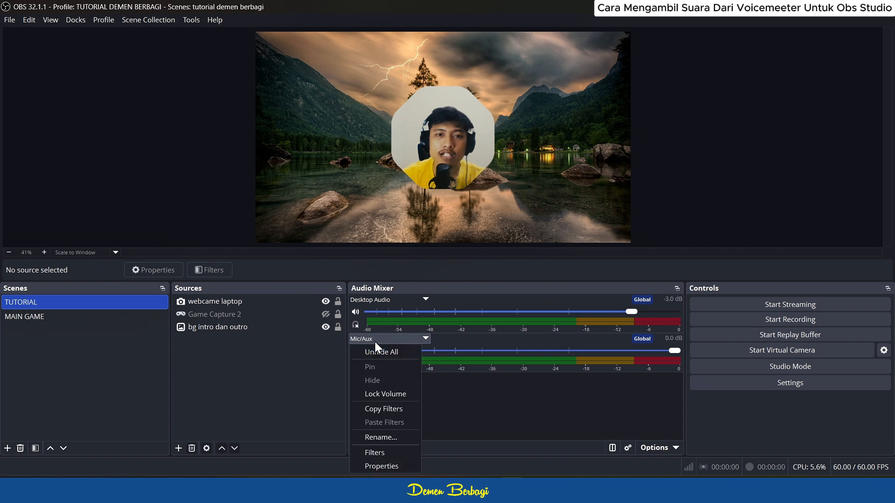
left_click(393, 348)
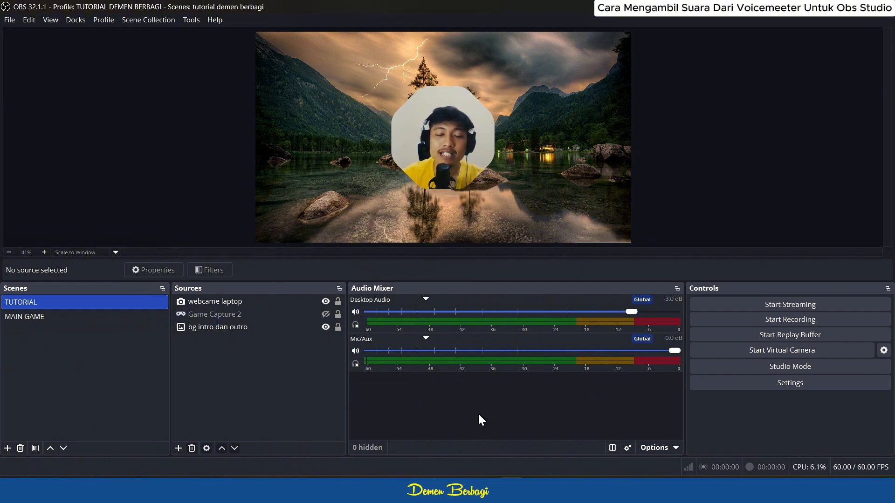
Step: Shrink the OBS docks again and place the VoiceMeeter window so that the Mic/Aux meter stays uncovered
mouse_move(460, 492)
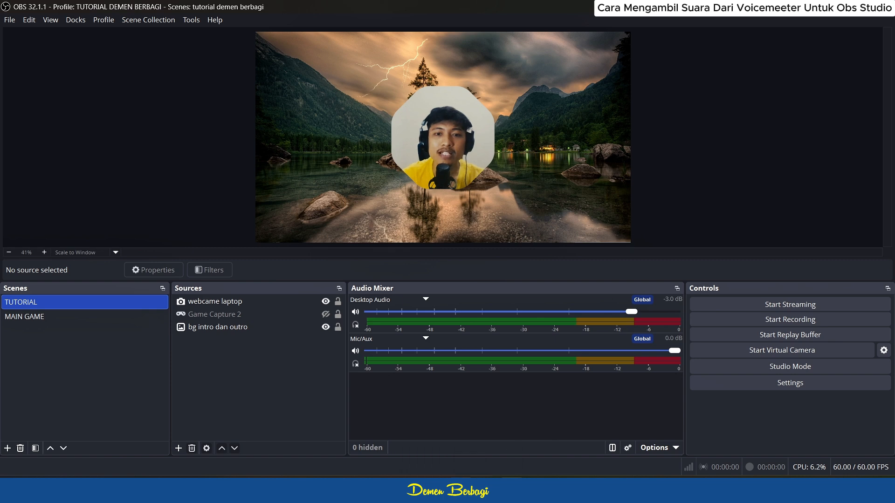
left_click(461, 491)
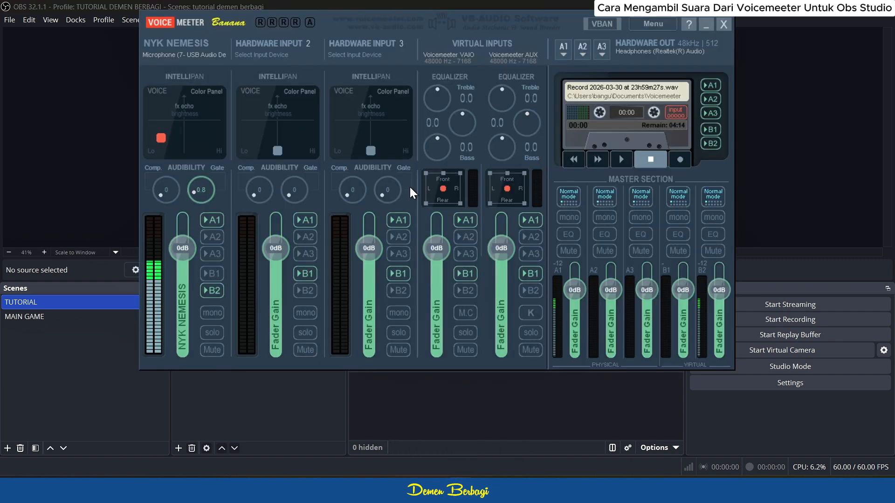
left_click_drag(359, 15, 239, 11)
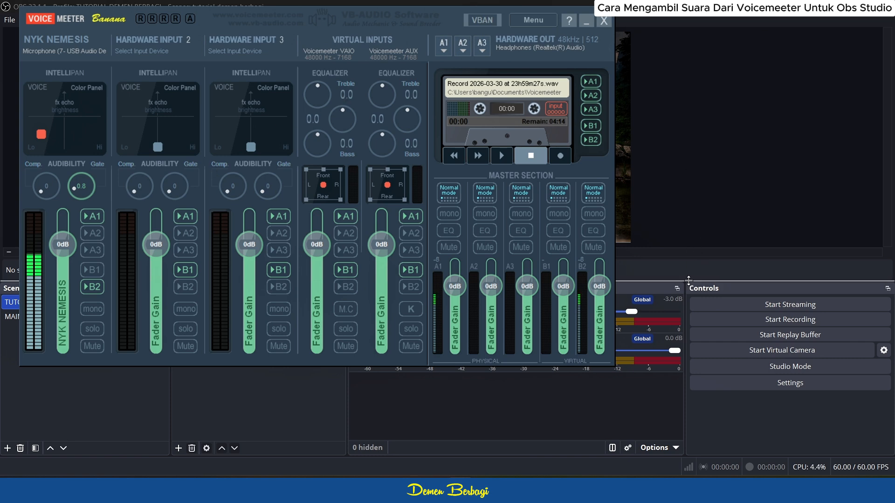
left_click_drag(687, 277, 691, 349)
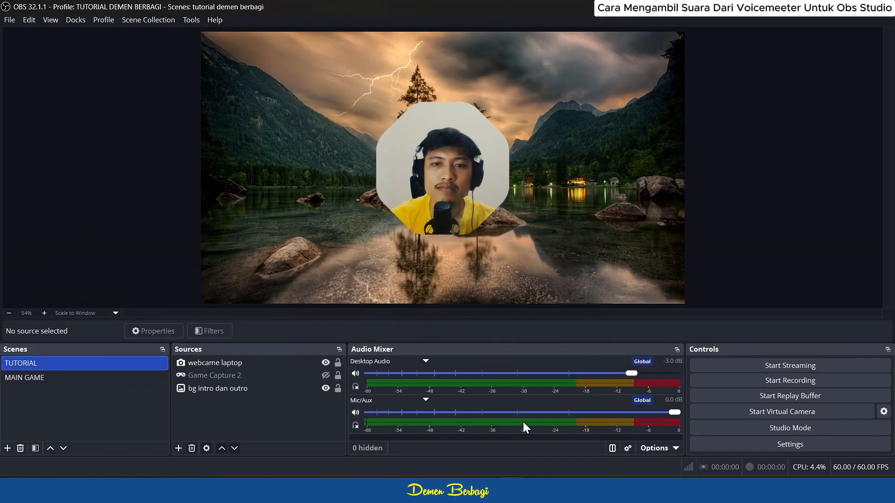
left_click(464, 490)
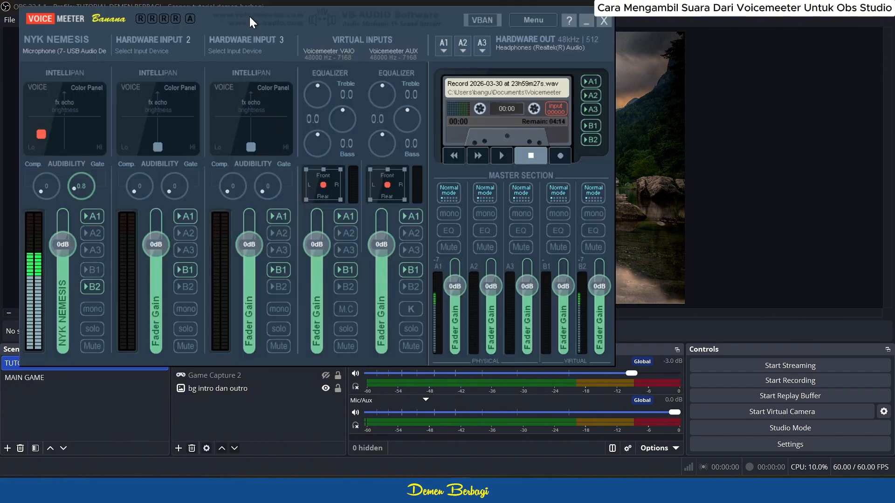
left_click_drag(250, 16, 241, 14)
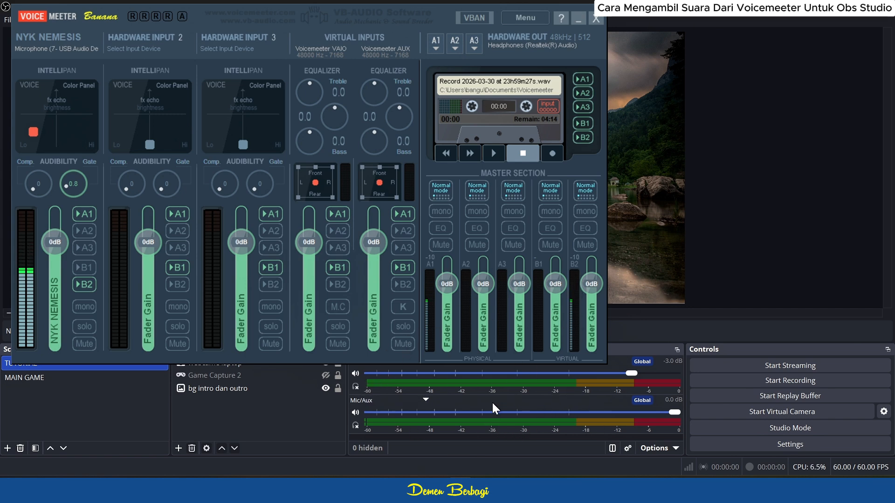
Step: Route the USB microphone strip to bus B1 in VoiceMeeter and move the window clear of the OBS controls
left_click(86, 266)
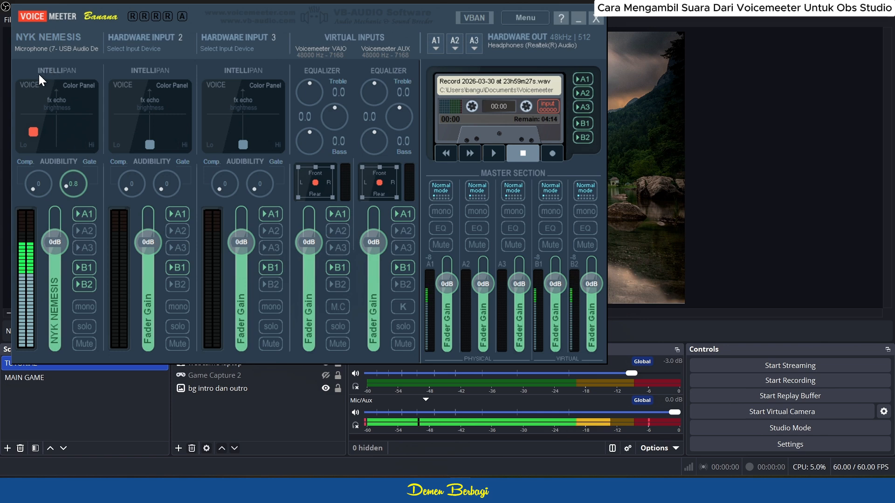
left_click_drag(356, 13, 507, 231)
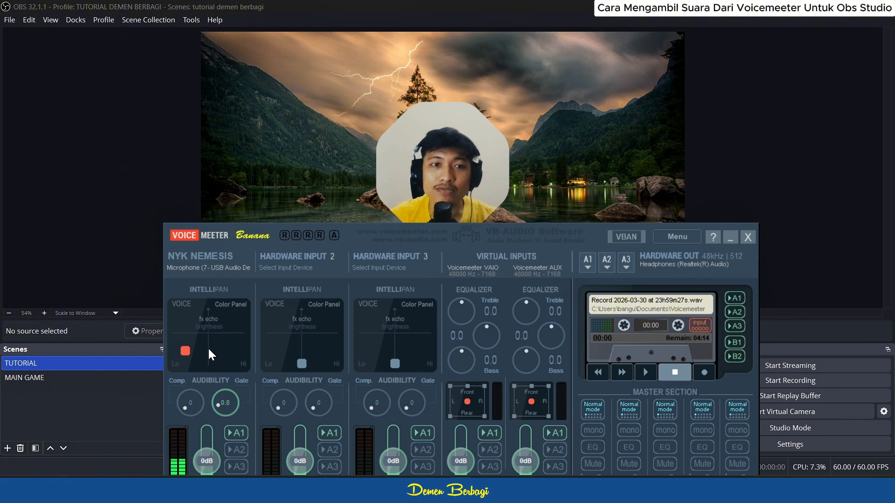
left_click_drag(377, 236, 220, 27)
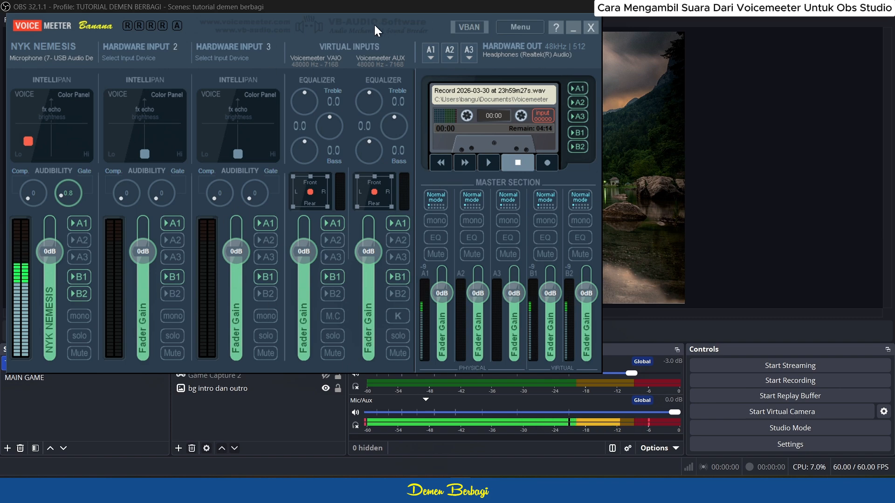
left_click_drag(374, 25, 151, 95)
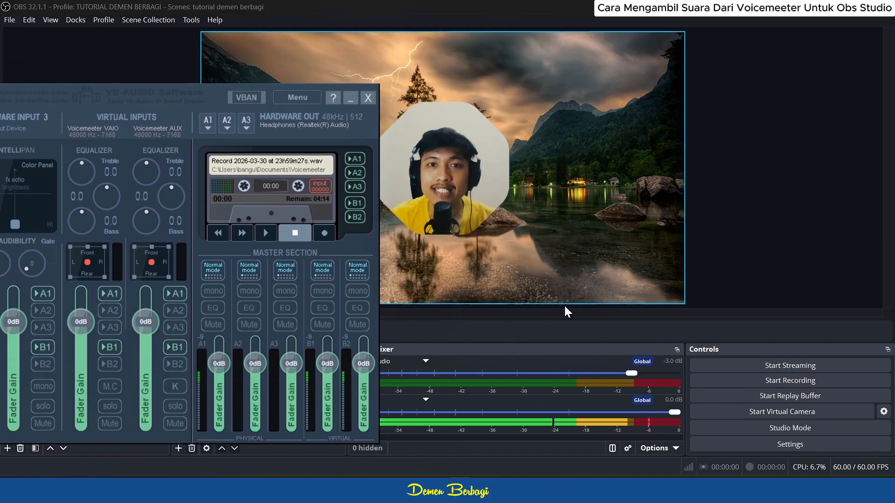
Step: Review the Mic/Auxiliary Audio device in the OBS audio settings and close the settings
left_click(784, 446)
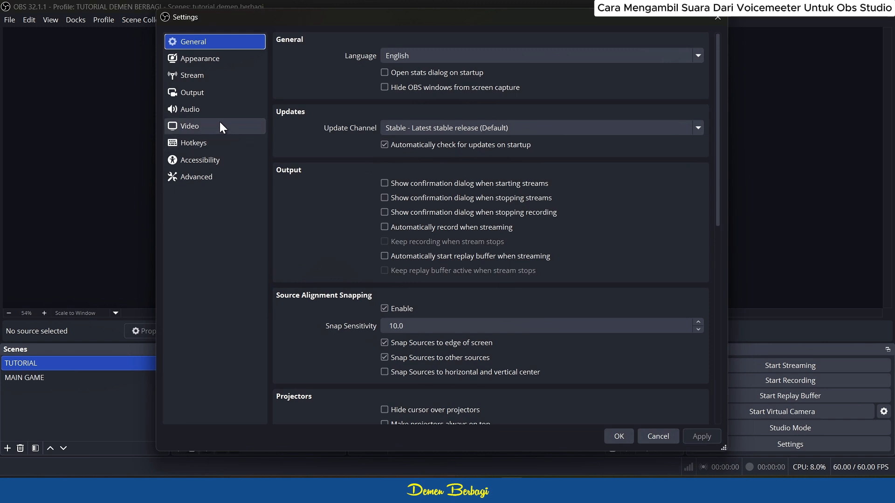
left_click(221, 110)
left_click_drag(454, 26, 382, 34)
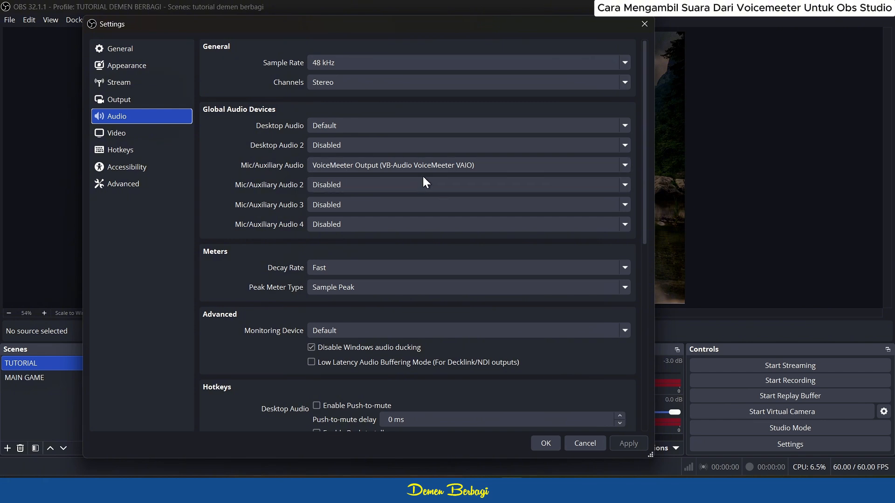
left_click(546, 445)
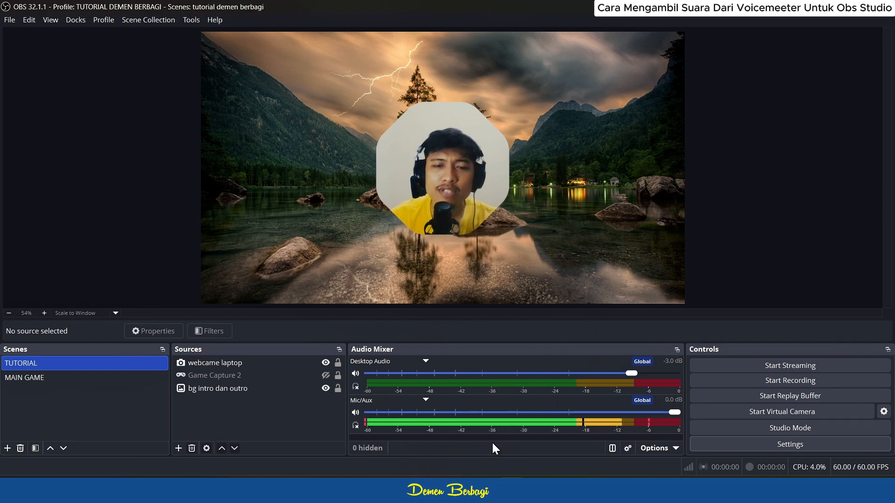
Step: Switch back to VoiceMeeter, place it above the Mic/Aux meter, and test the signal by muting and unmuting the microphone strip
left_click(462, 490)
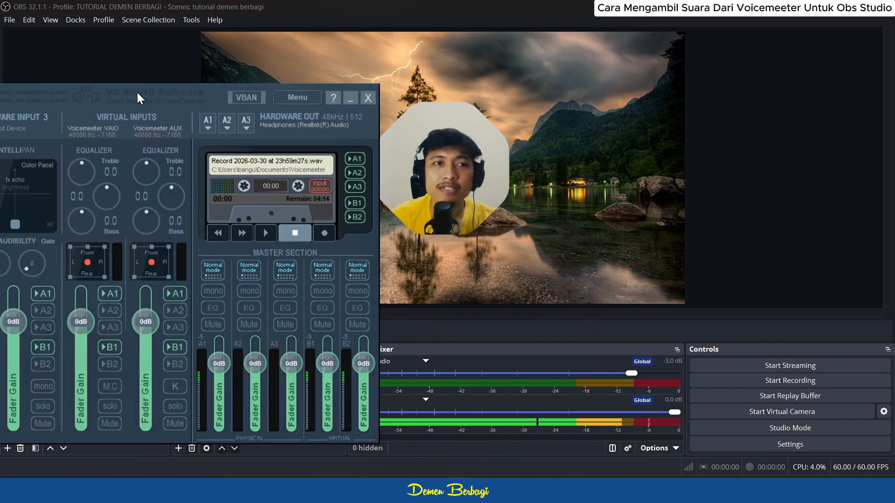
left_click_drag(138, 96, 301, 35)
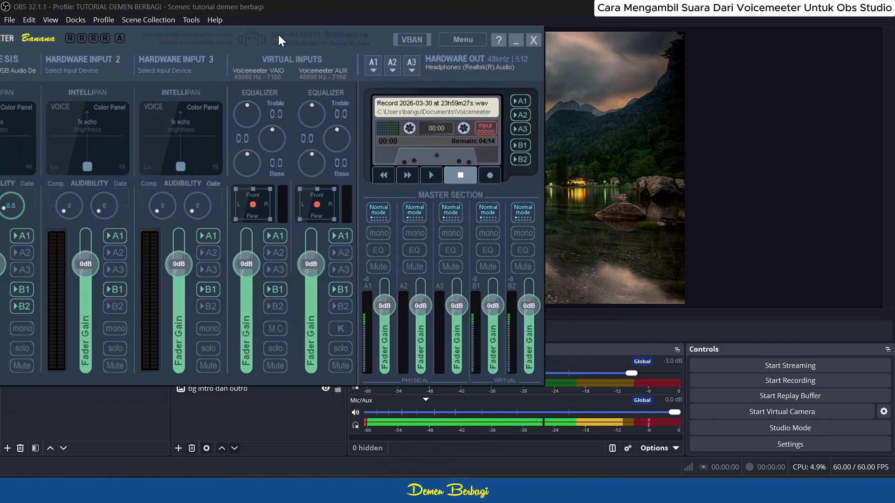
left_click_drag(278, 34, 320, 18)
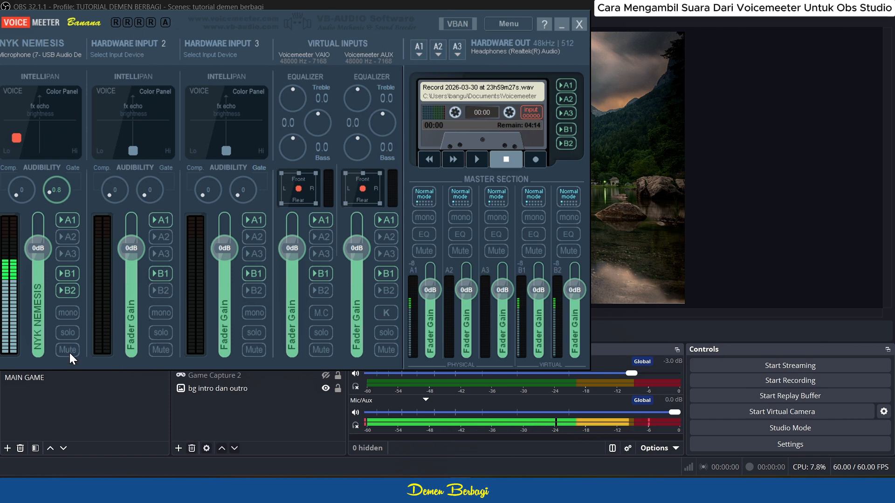
left_click_drag(135, 14, 142, 6)
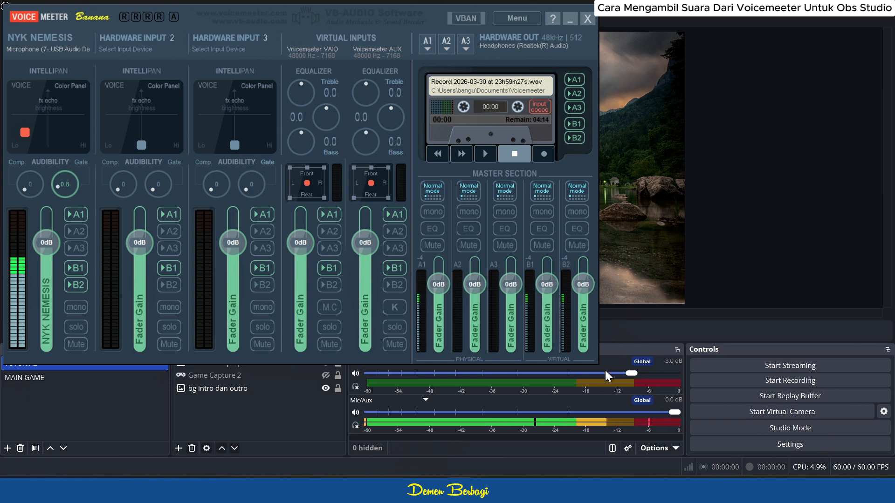
left_click(80, 345)
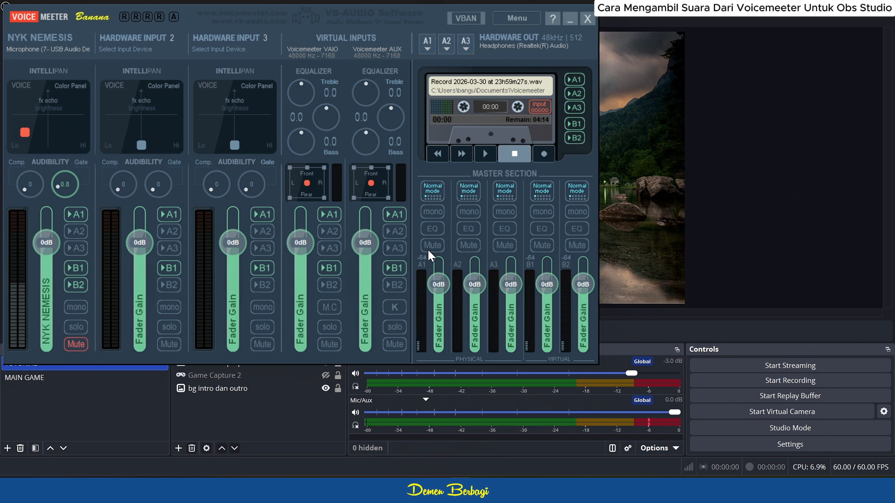
left_click(76, 343)
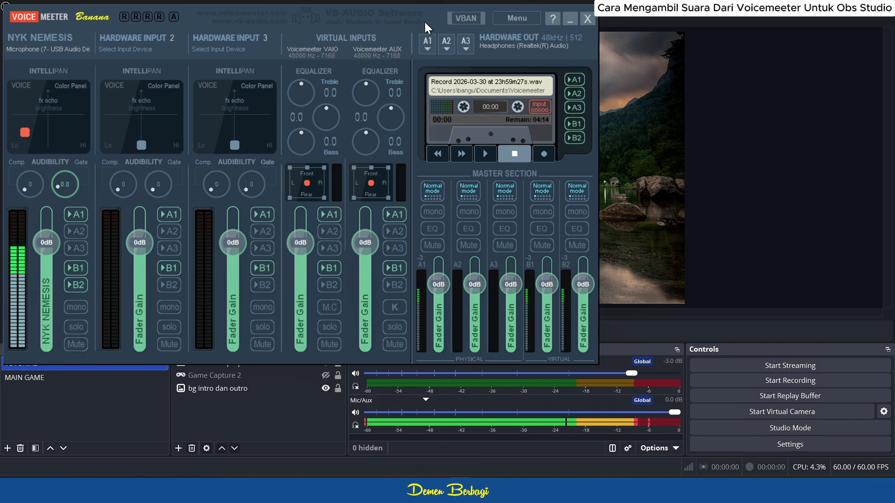
left_click_drag(424, 21, 137, 44)
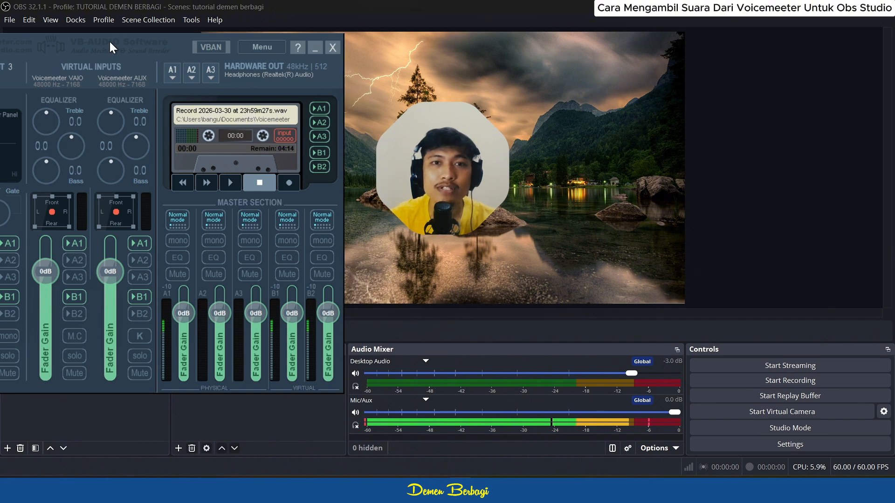
left_click_drag(115, 41, 316, 29)
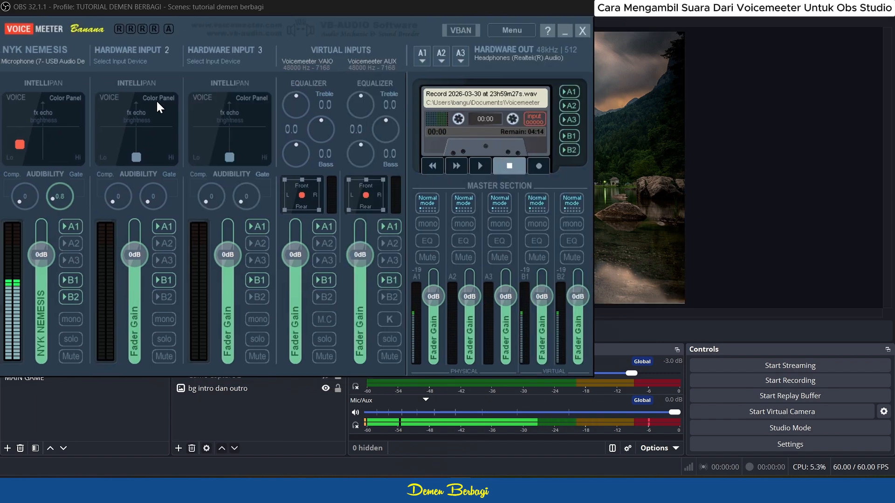
left_click_drag(227, 29, 282, 34)
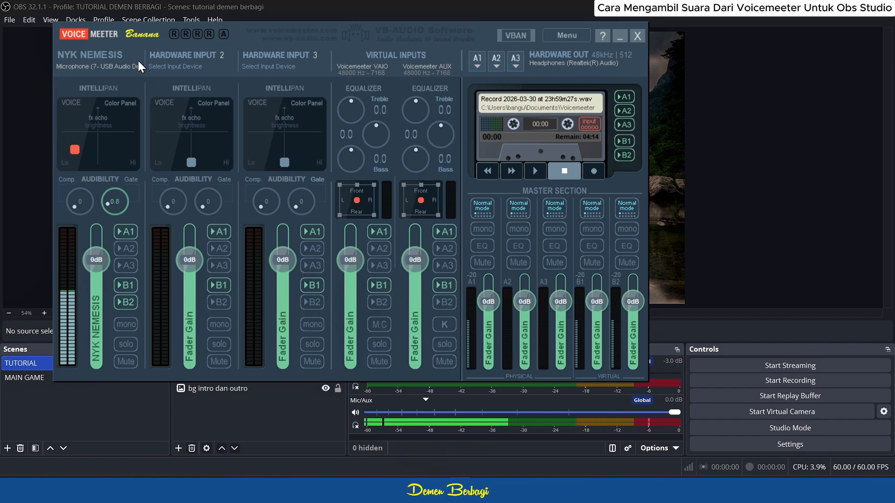
left_click_drag(350, 32, 432, 23)
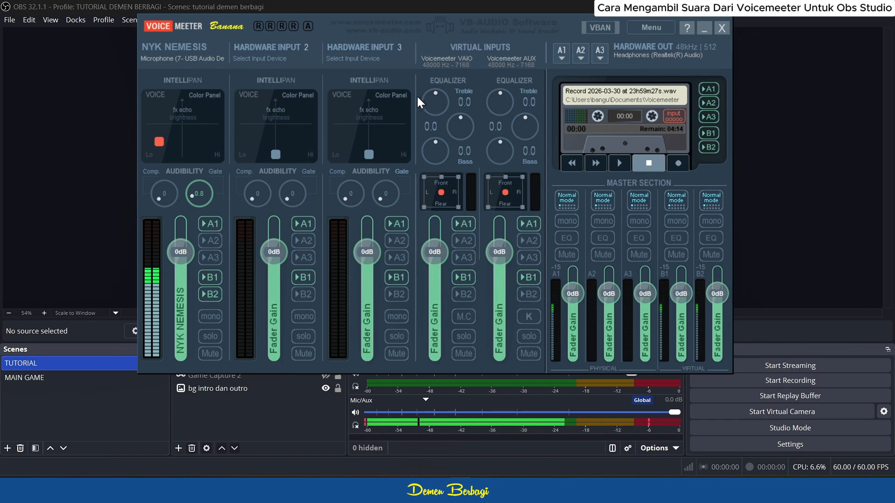
mouse_move(442, 9)
left_mouse_down()
mouse_move(375, 10)
mouse_move(448, 7)
left_mouse_up()
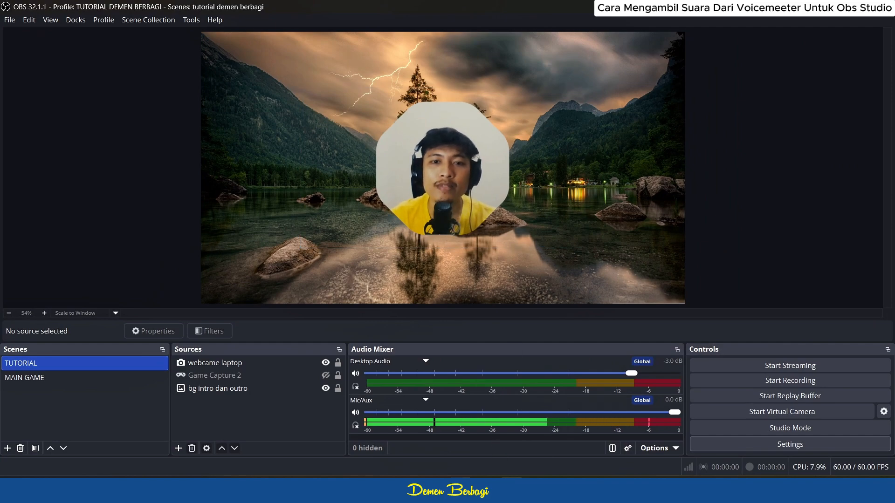
Step: Bring VoiceMeeter back up and turn off the B1 routing for Voicemeeter VAIO, Hardware Input 3 and Voicemeeter AUX
left_click(461, 490)
left_click_drag(472, 32, 363, 11)
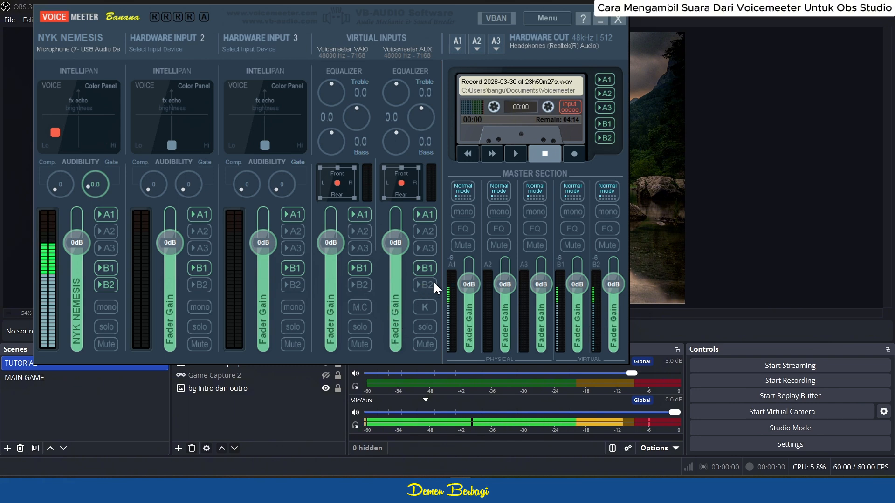
left_click(366, 266)
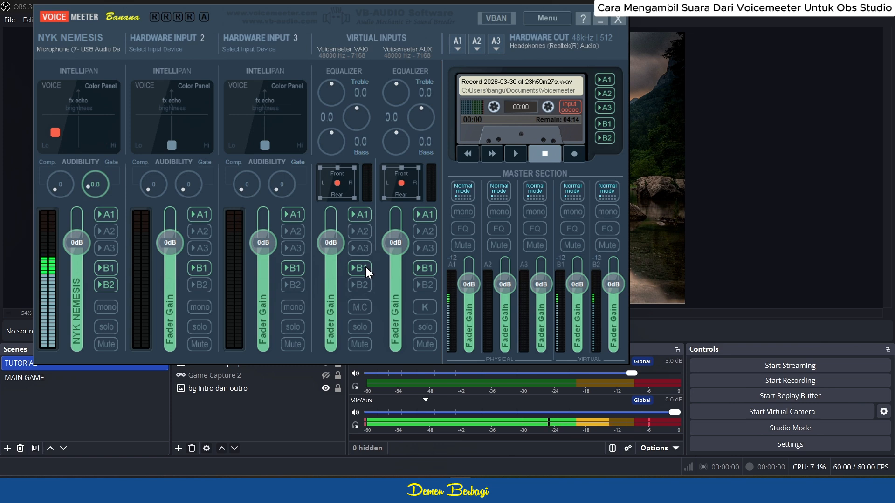
left_click(302, 266)
left_click(425, 266)
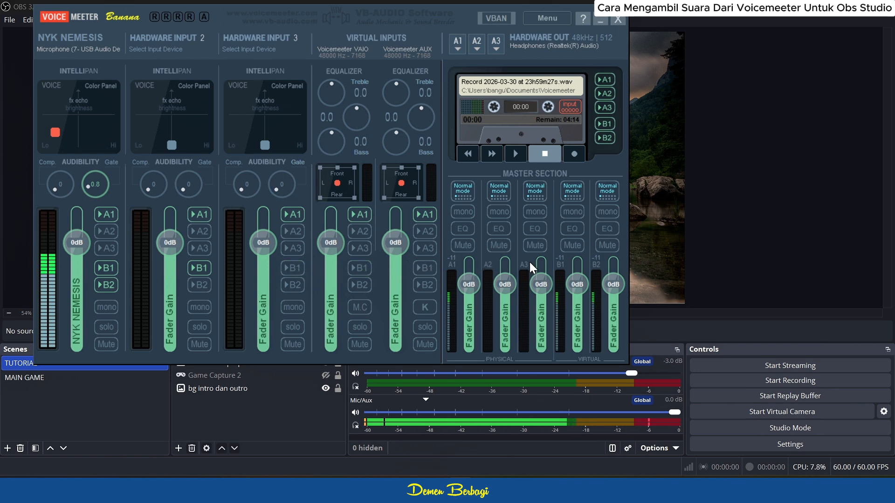
left_click_drag(426, 23, 494, 113)
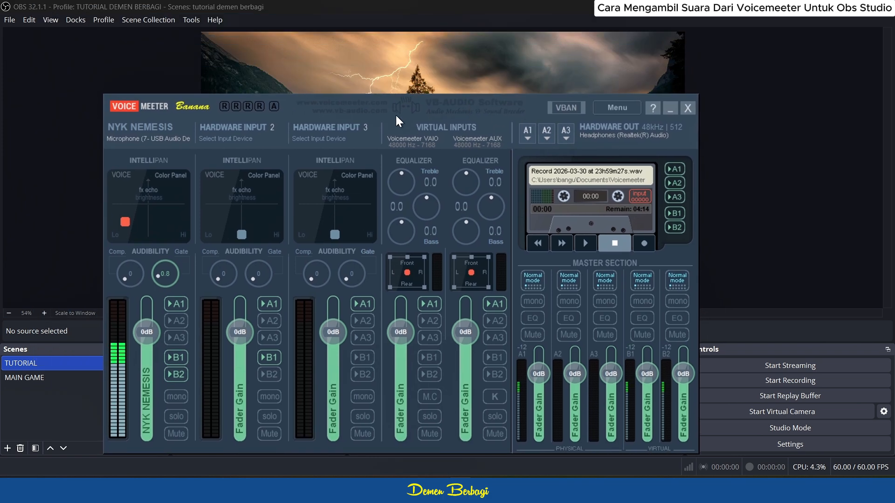
left_click_drag(396, 116, 372, 26)
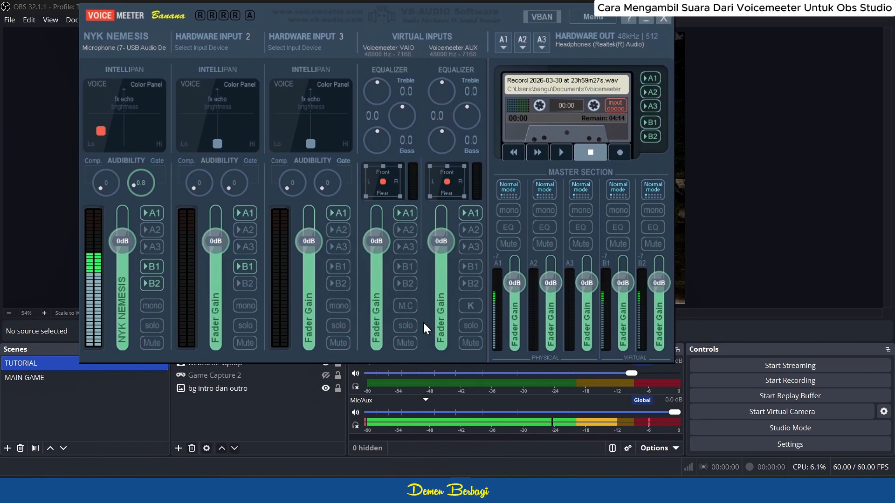
left_click_drag(471, 18, 430, 23)
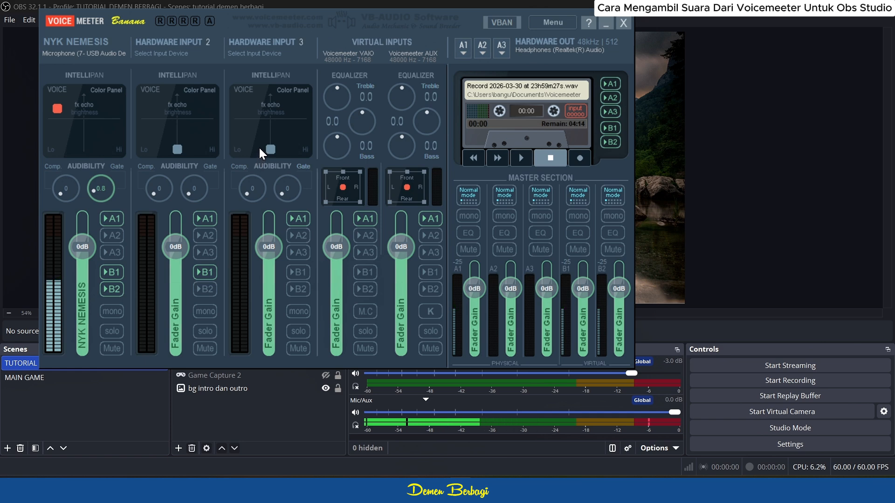
Step: Set the microphone strip's IntelliPan voice handle toward Lo, slightly below the horizontal centre line, and minimize VoiceMeeter
left_click(607, 24)
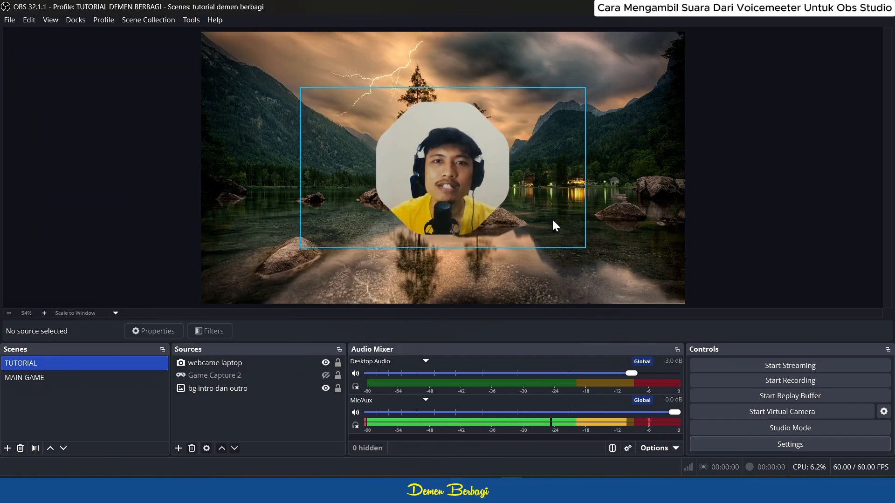
left_click(450, 471)
mouse_move(56, 134)
left_mouse_down()
mouse_move(69, 107)
mouse_move(62, 131)
left_mouse_up()
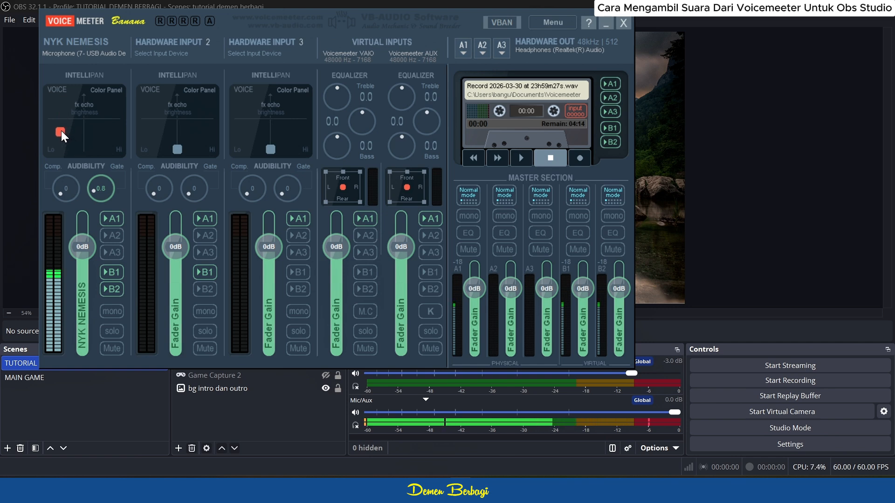
left_click(604, 23)
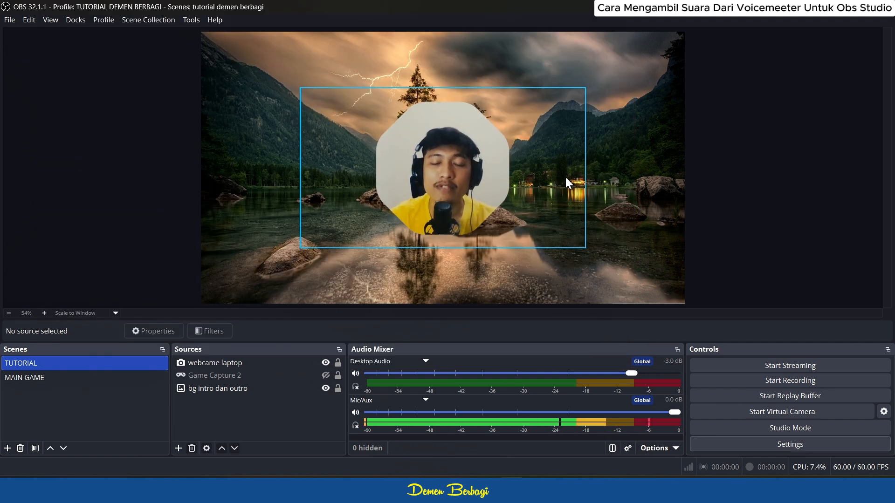